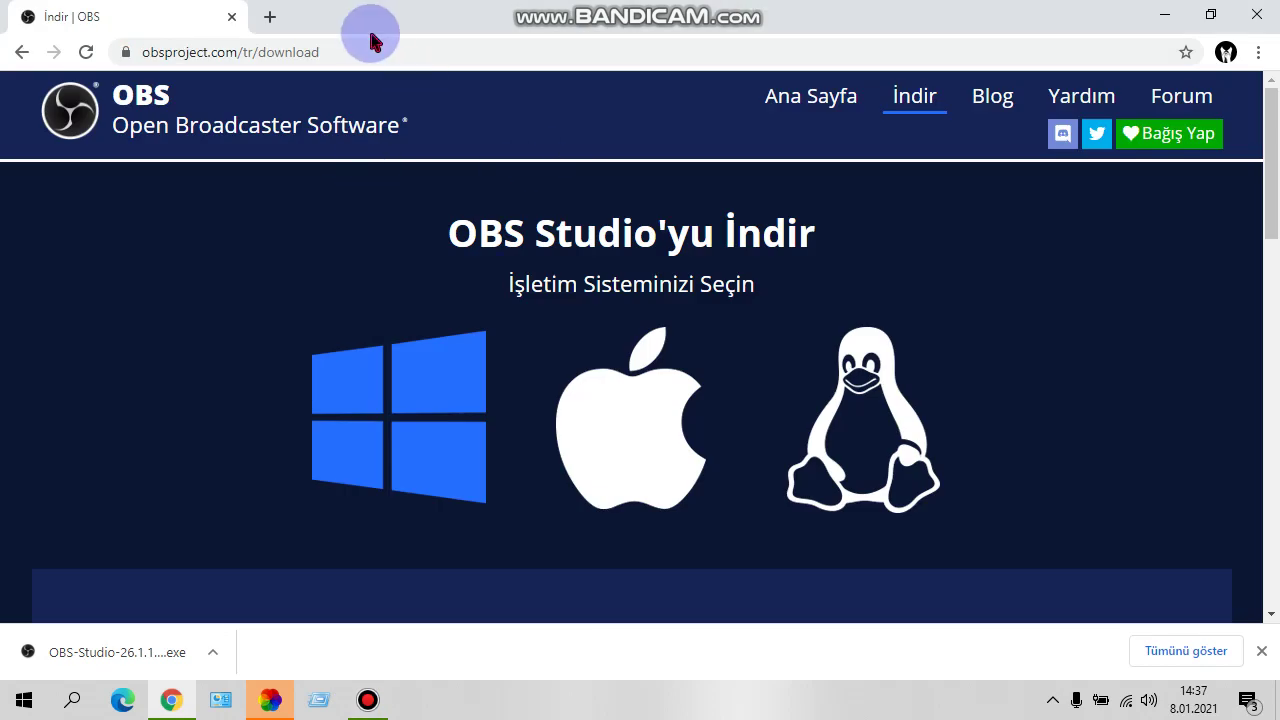
Examine the Windows download options for OBS Studio on the download page
{"action": "left_click", "coordinate": [487, 341]}
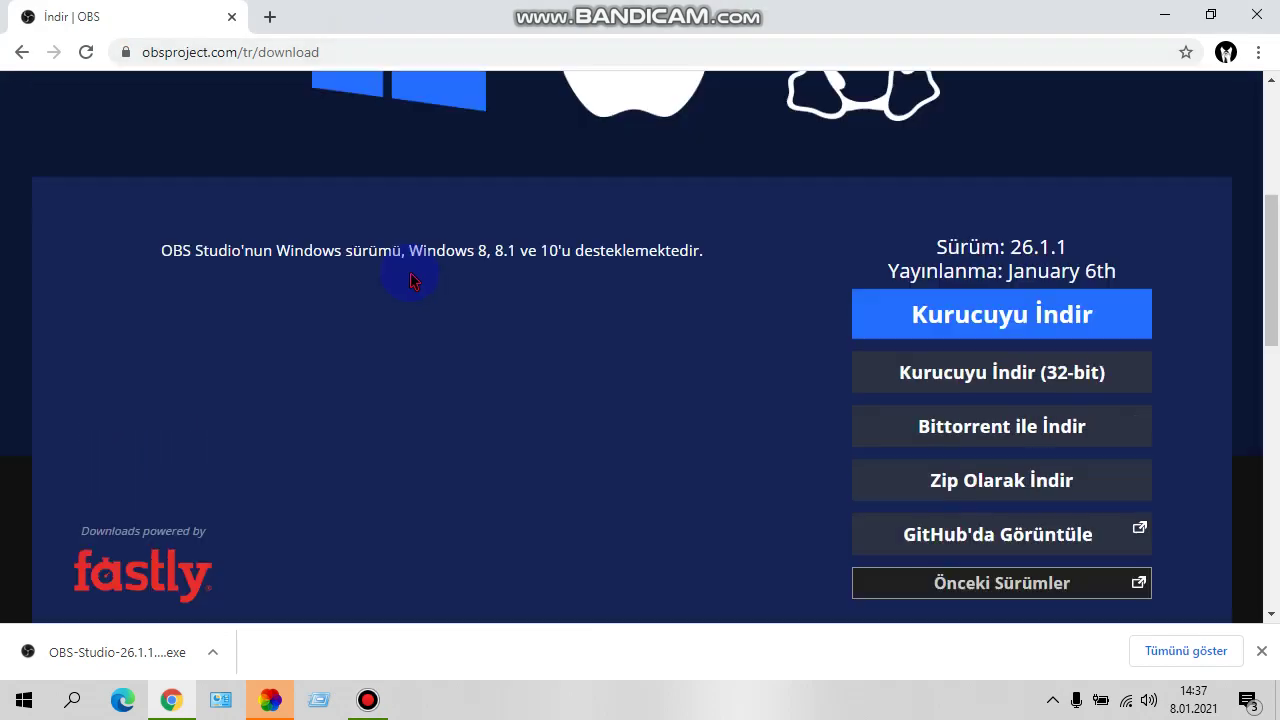
{"action": "scroll", "coordinate": [893, 296], "scroll_direction": "up", "scroll_amount": 1}
{"action": "scroll", "coordinate": [860, 302], "scroll_direction": "down", "scroll_amount": 2}
{"action": "scroll", "coordinate": [865, 330], "scroll_direction": "up", "scroll_amount": 3}
{"action": "scroll", "coordinate": [910, 345], "scroll_direction": "down", "scroll_amount": 5}
{"action": "scroll", "coordinate": [915, 340], "scroll_direction": "down", "scroll_amount": 1}
{"action": "scroll", "coordinate": [960, 337], "scroll_direction": "up", "scroll_amount": 2}
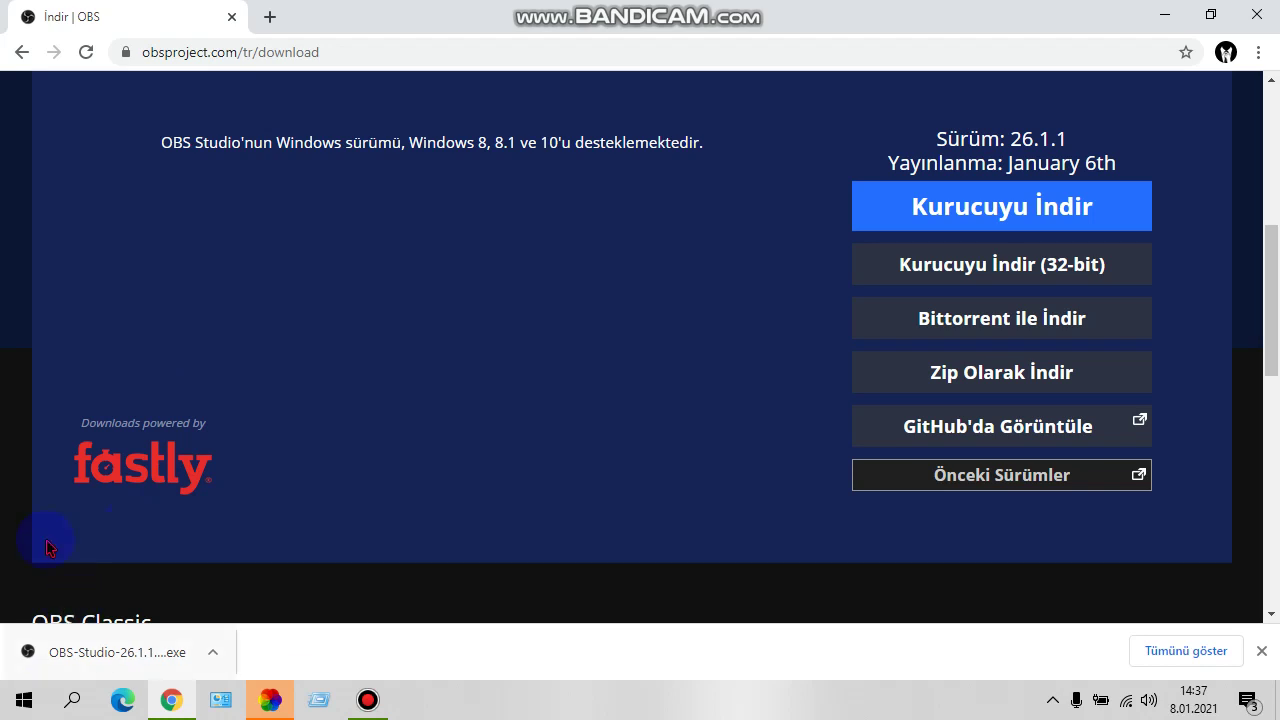
Run the downloaded OBS Studio 26.1.1 installer and proceed through its welcome and license pages
{"action": "left_click", "coordinate": [414, 50]}
{"action": "left_click", "coordinate": [29, 665]}
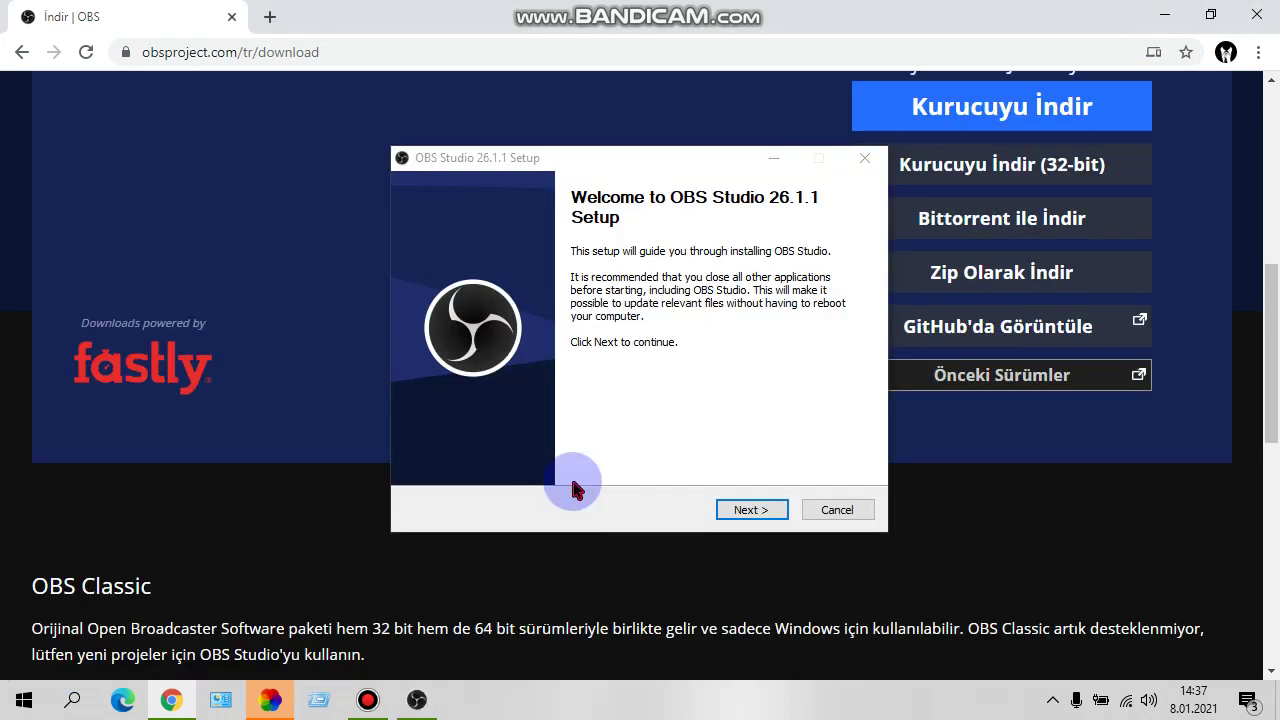
{"action": "left_click", "coordinate": [750, 511]}
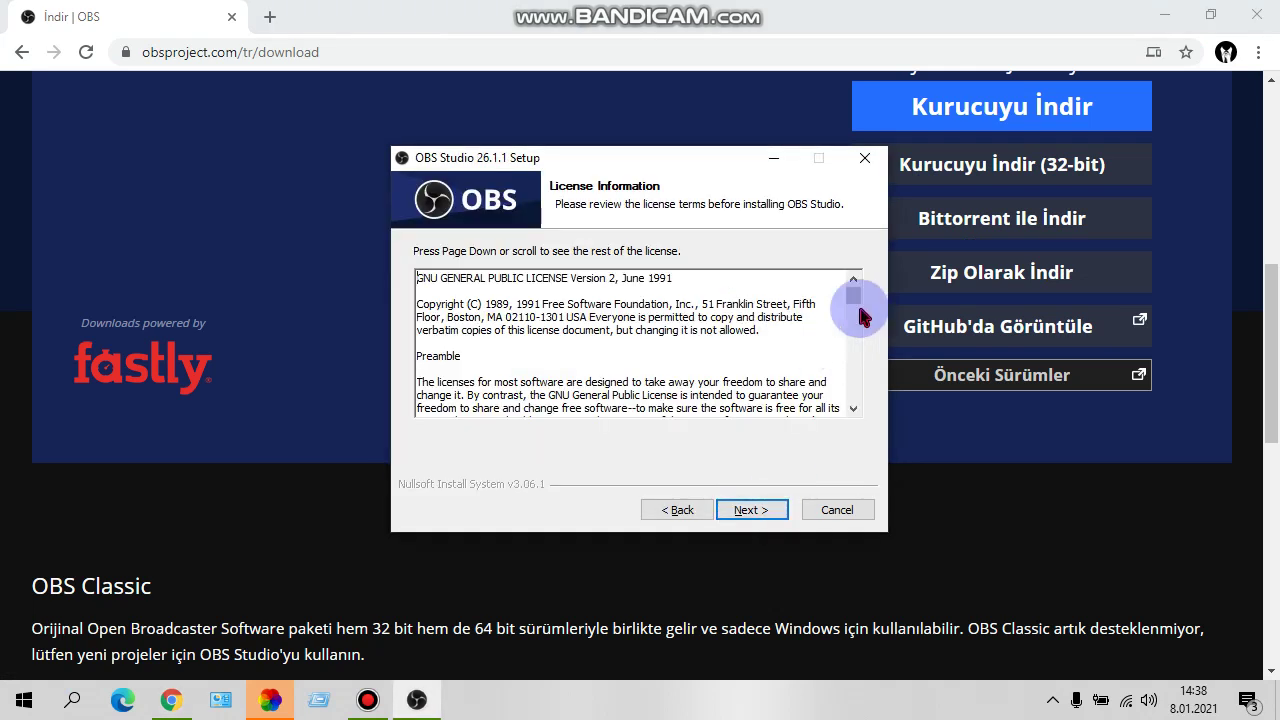
{"action": "left_click_drag", "start_coordinate": [860, 311], "coordinate": [738, 512]}
{"action": "left_click", "coordinate": [745, 510]}
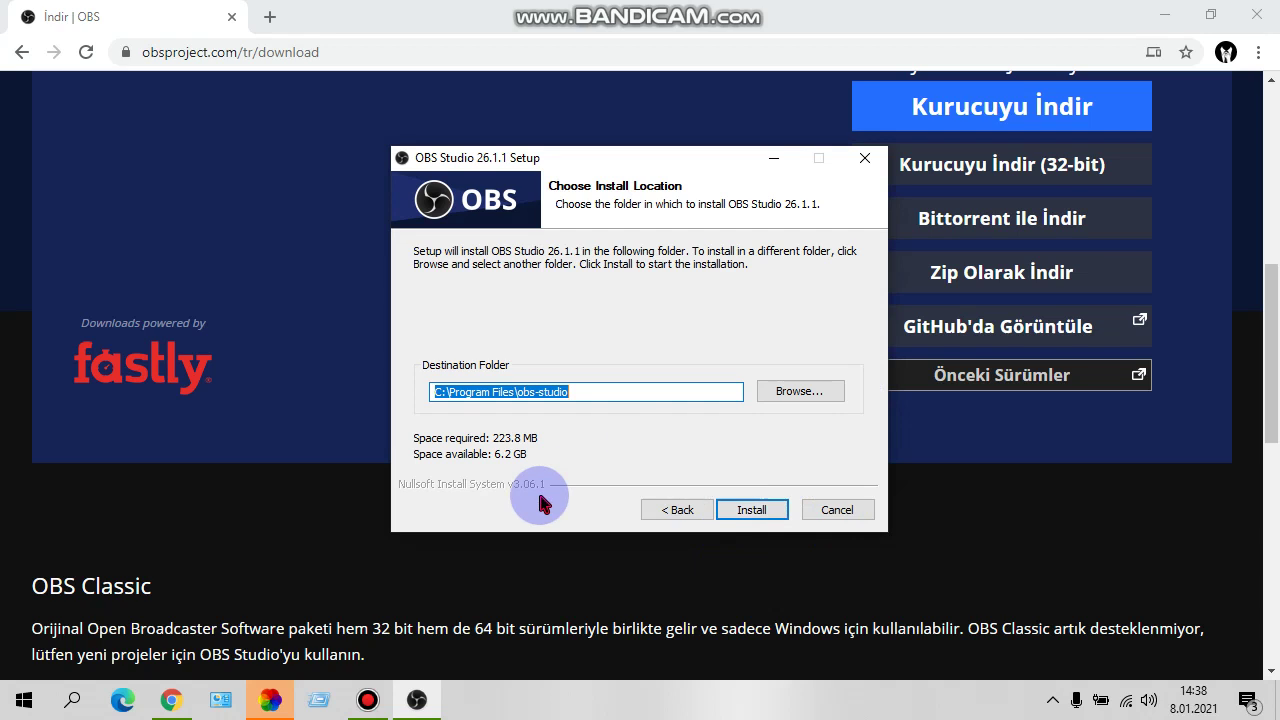
Install OBS Studio in the default folder C:\Program Files\obs-studio
{"action": "left_click", "coordinate": [553, 433]}
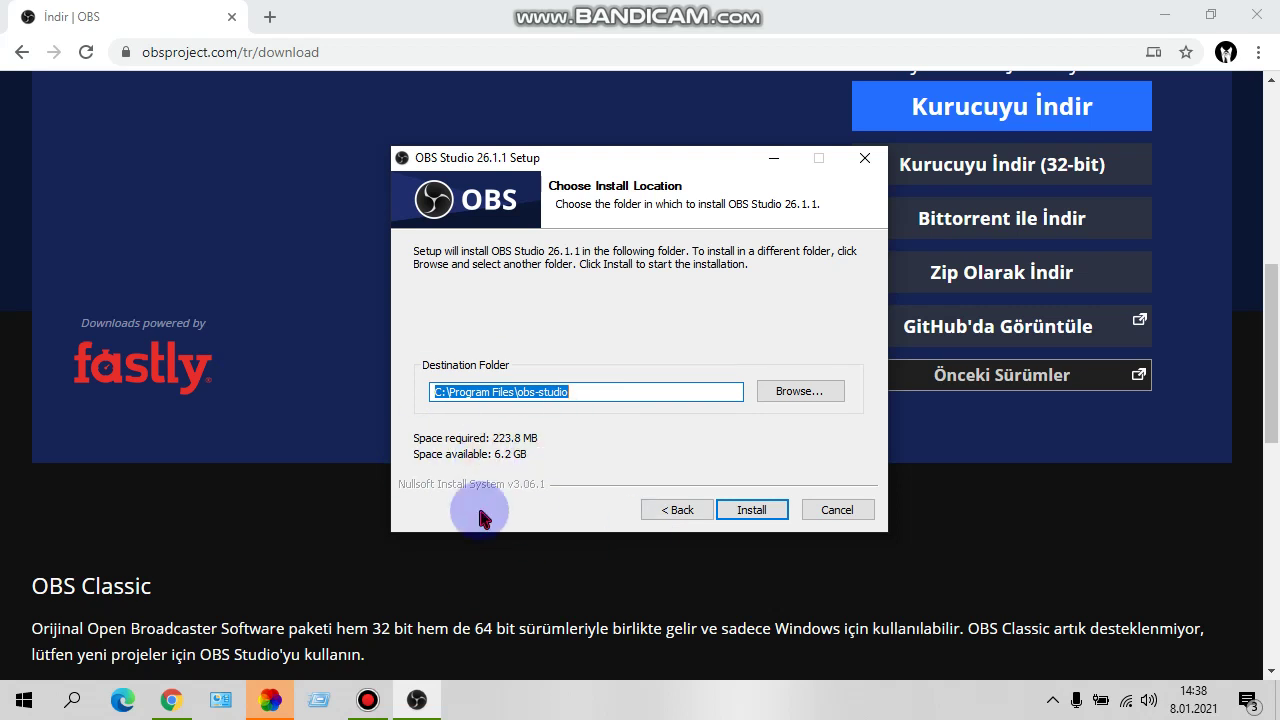
{"action": "left_click", "coordinate": [485, 458]}
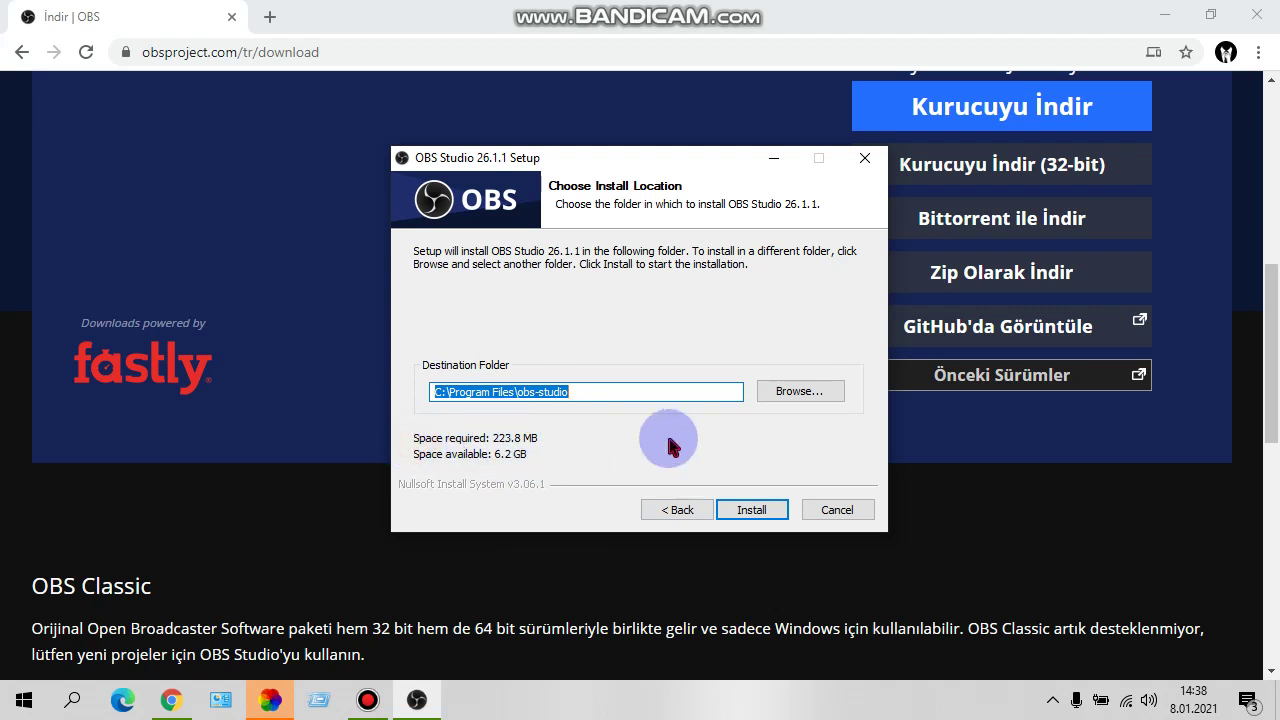
{"action": "key", "text": "Tab"}
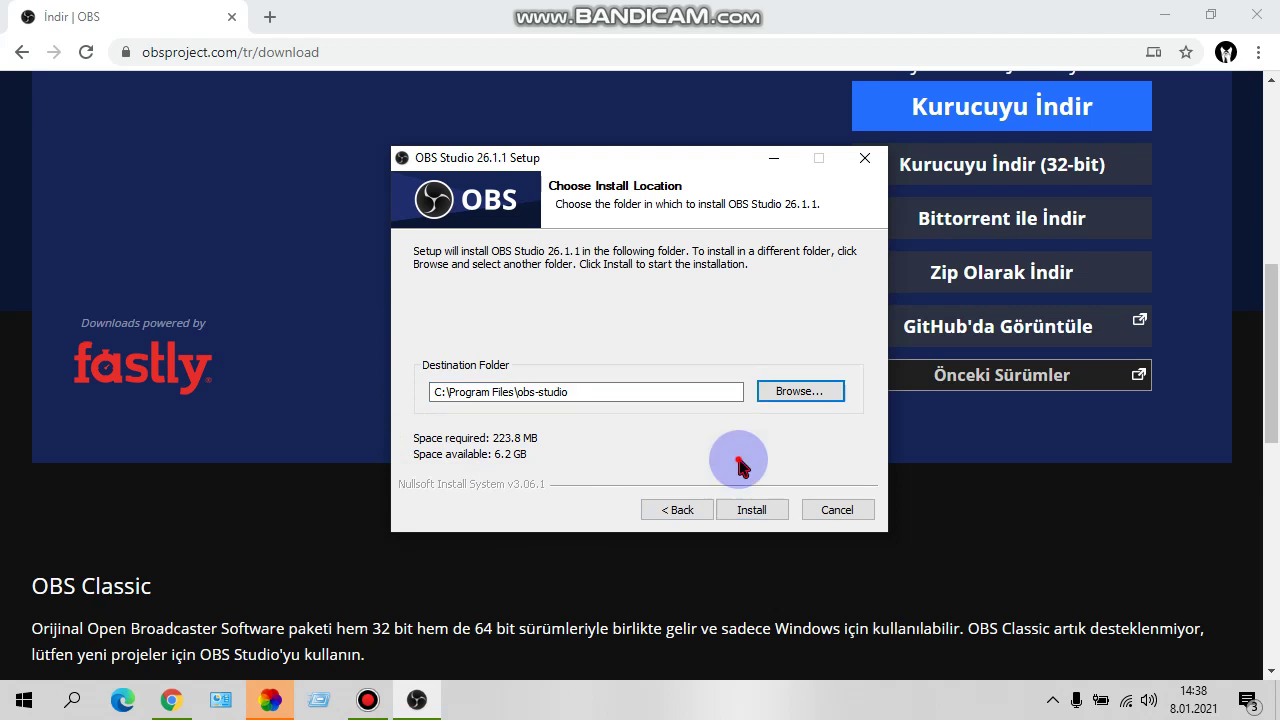
{"action": "left_click", "coordinate": [760, 510]}
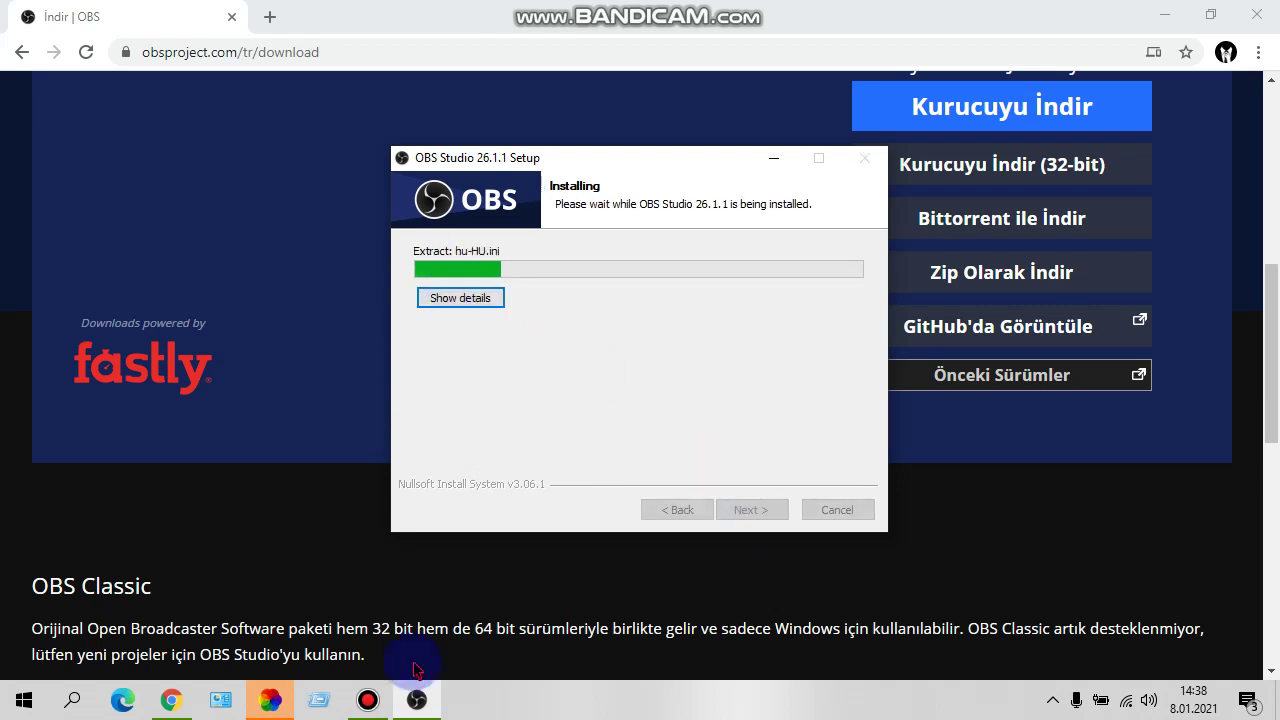
{"action": "left_click", "coordinate": [370, 702]}
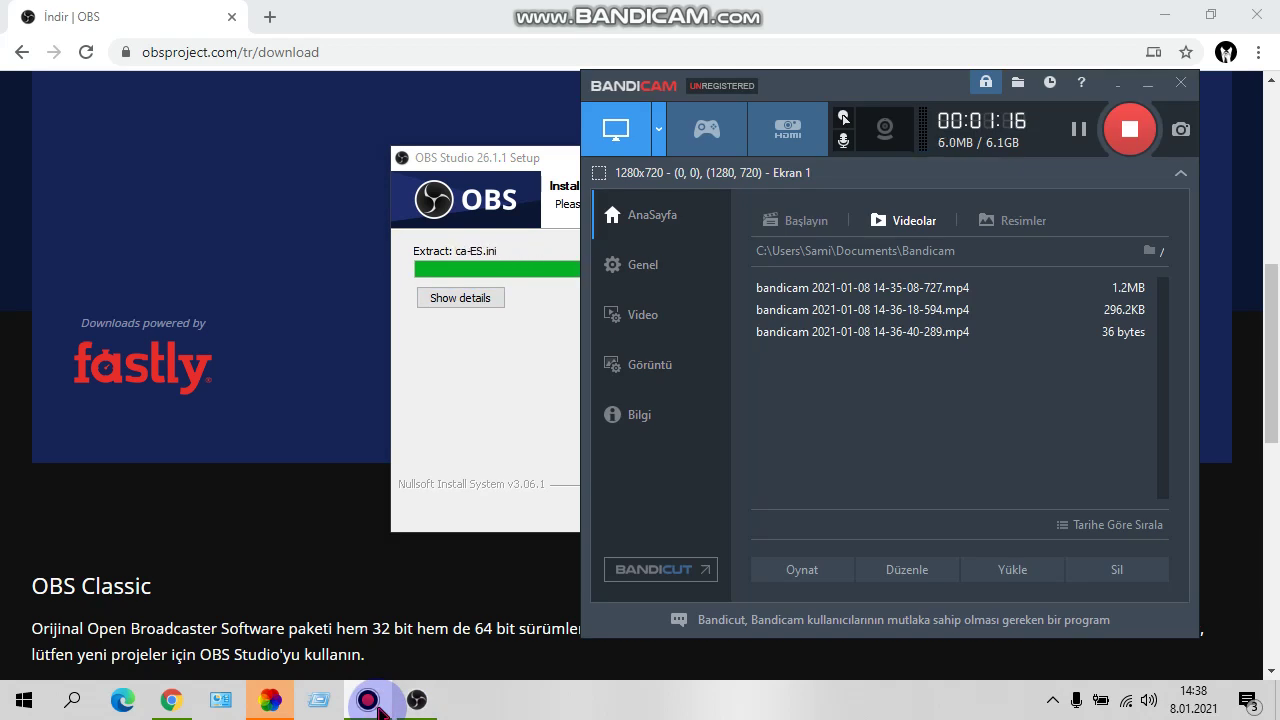
{"action": "left_click", "coordinate": [486, 432]}
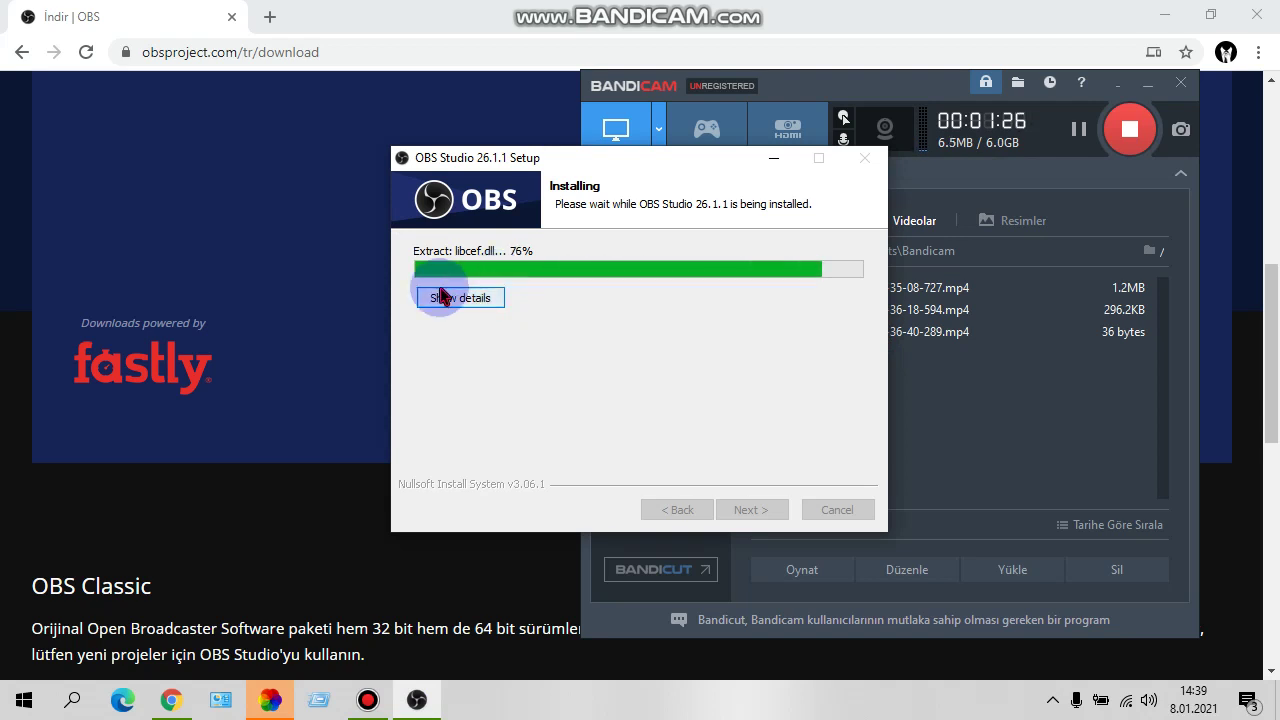
{"action": "left_click_drag", "start_coordinate": [414, 162], "coordinate": [261, 168]}
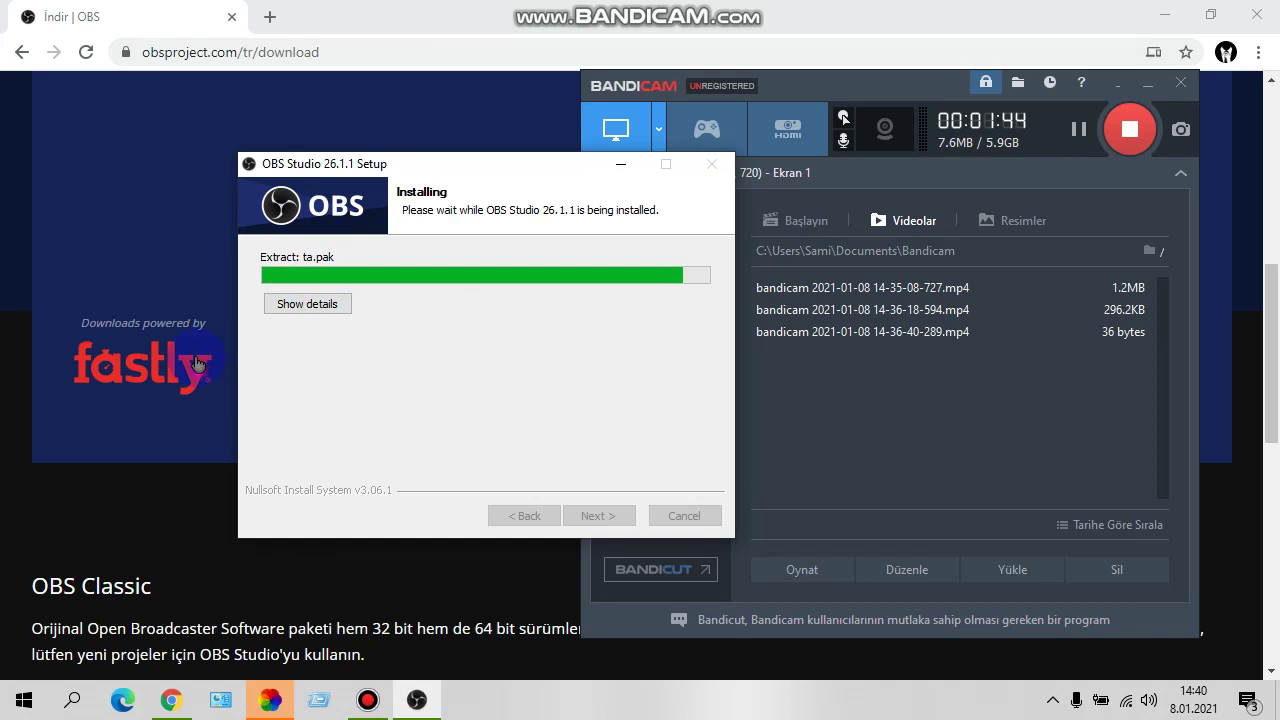
{"action": "left_click_drag", "start_coordinate": [344, 166], "coordinate": [300, 125]}
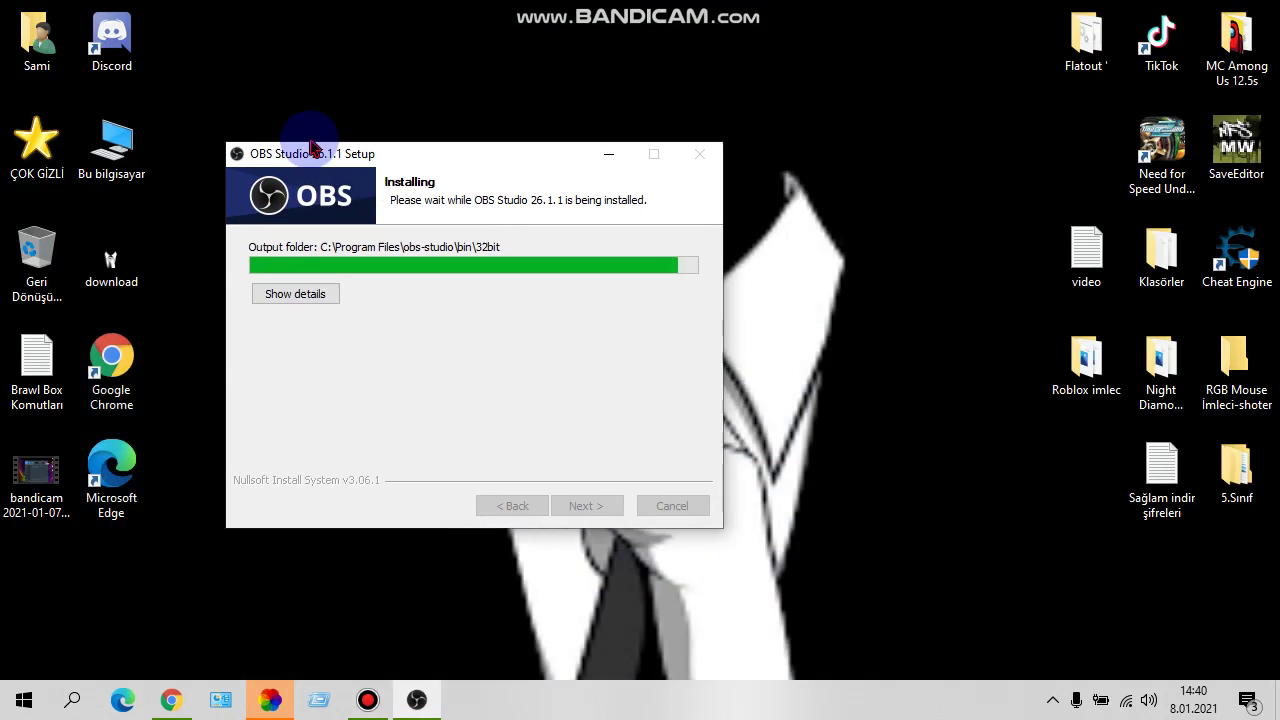
{"action": "left_click", "coordinate": [329, 586]}
{"action": "left_click", "coordinate": [412, 702]}
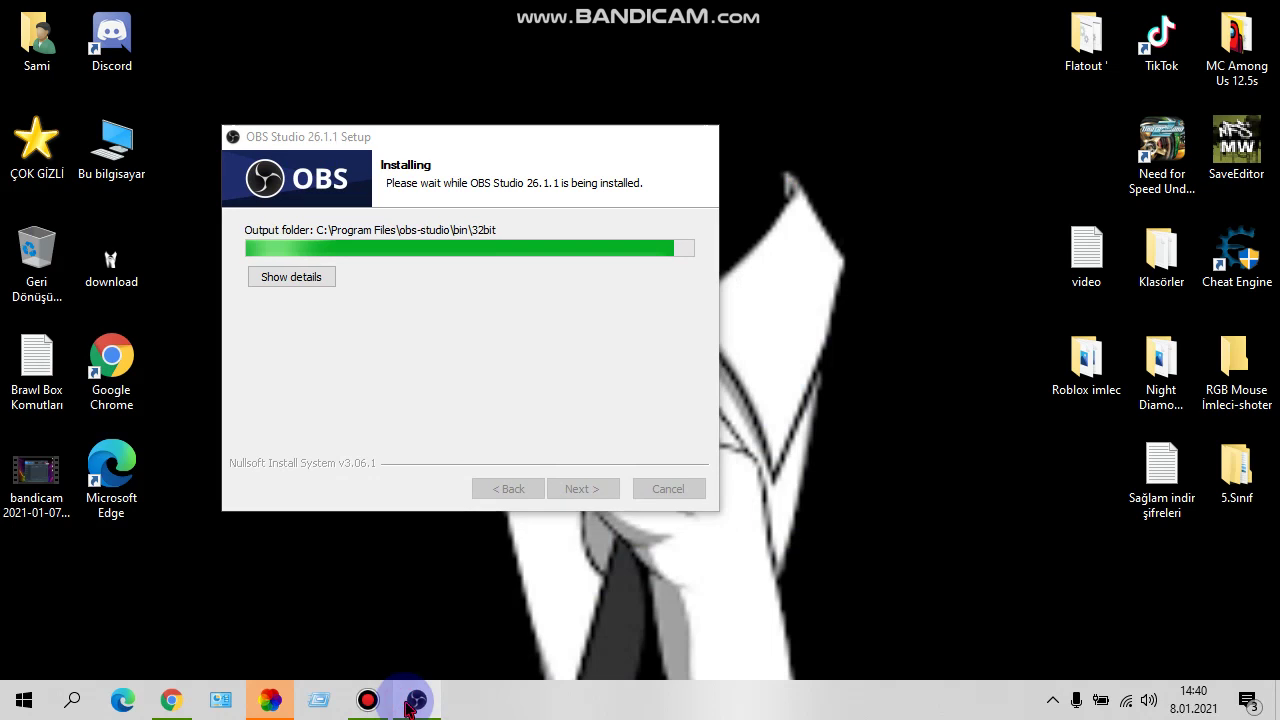
{"action": "left_click", "coordinate": [410, 702]}
{"action": "left_click", "coordinate": [413, 700]}
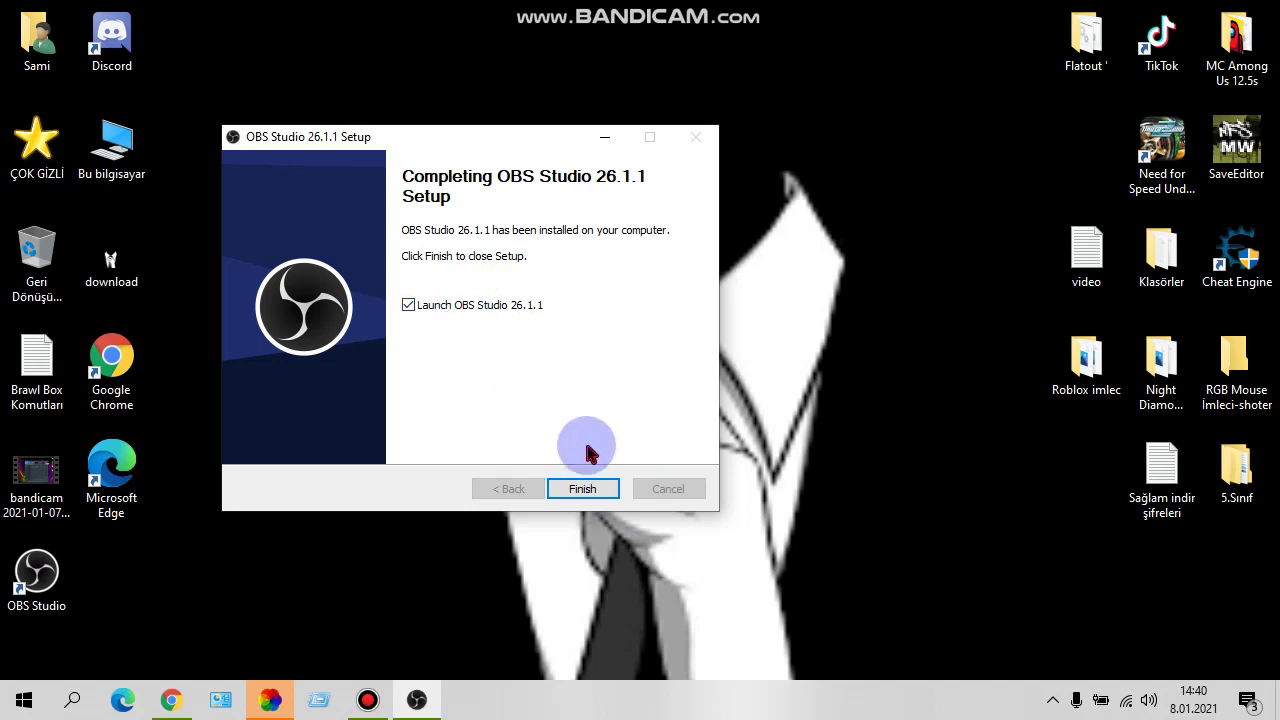
Finish the setup with OBS Studio launching, and choose optimization for recording only in the auto-configuration wizard
{"action": "left_click", "coordinate": [580, 489]}
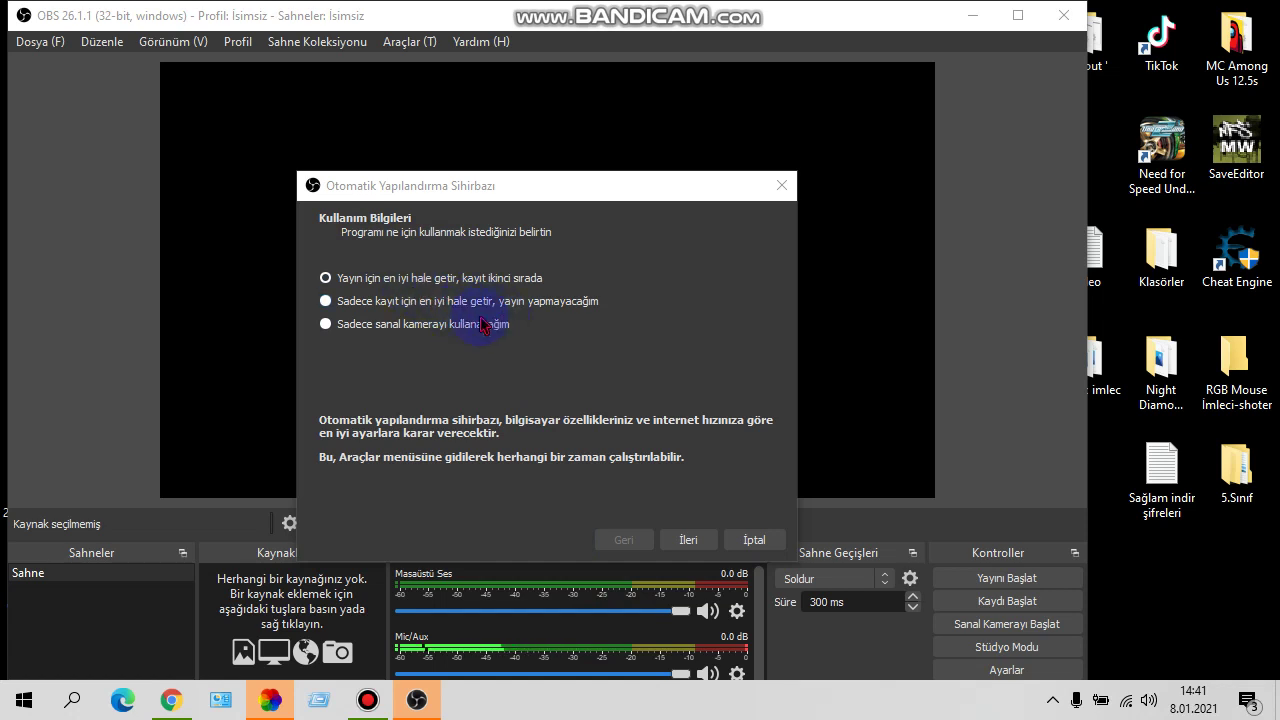
{"action": "left_click", "coordinate": [588, 307]}
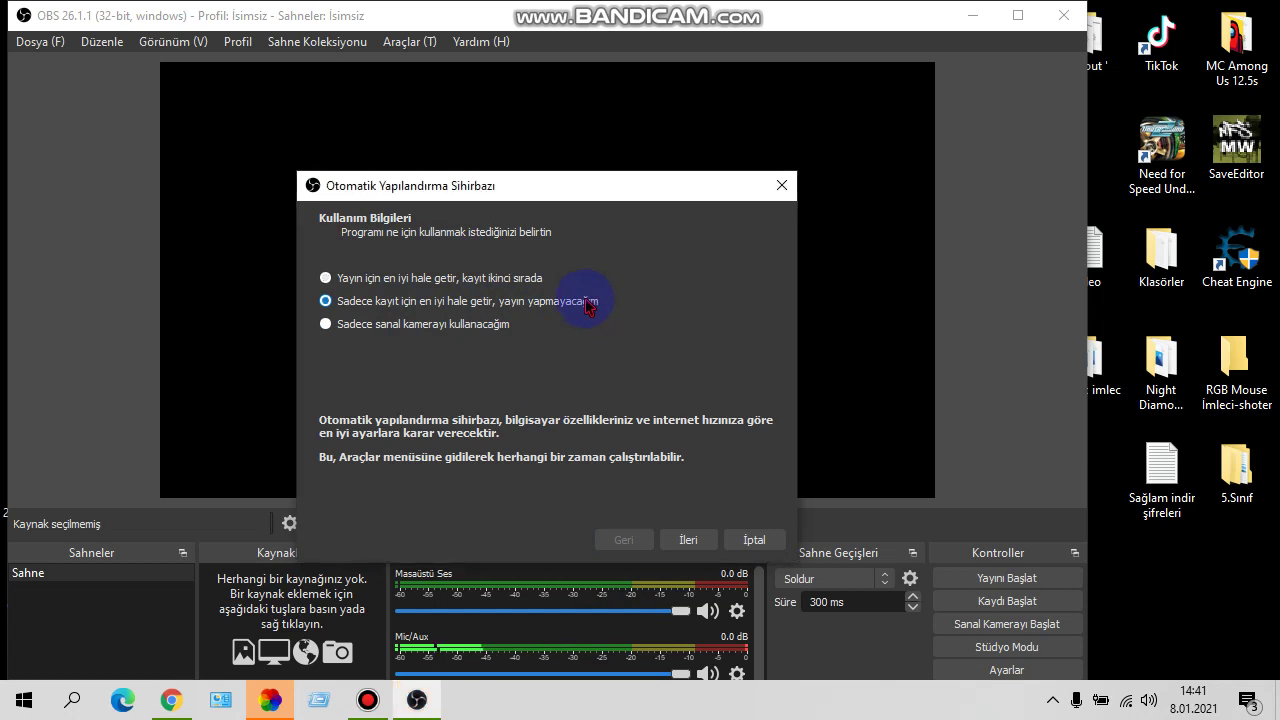
{"action": "left_click", "coordinate": [677, 541]}
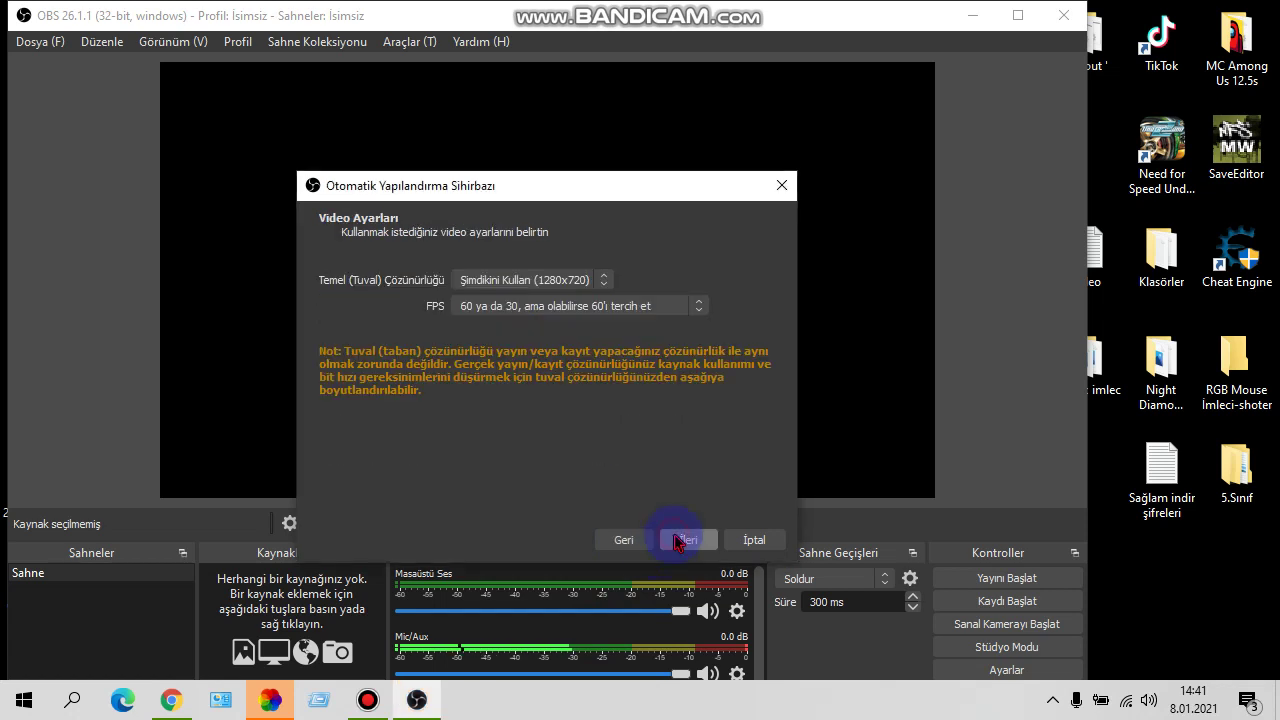
Keep the current 1280x720 canvas resolution and the 60-or-30 FPS option preferring 60, and apply the wizard's recommended settings
{"action": "left_click", "coordinate": [538, 283]}
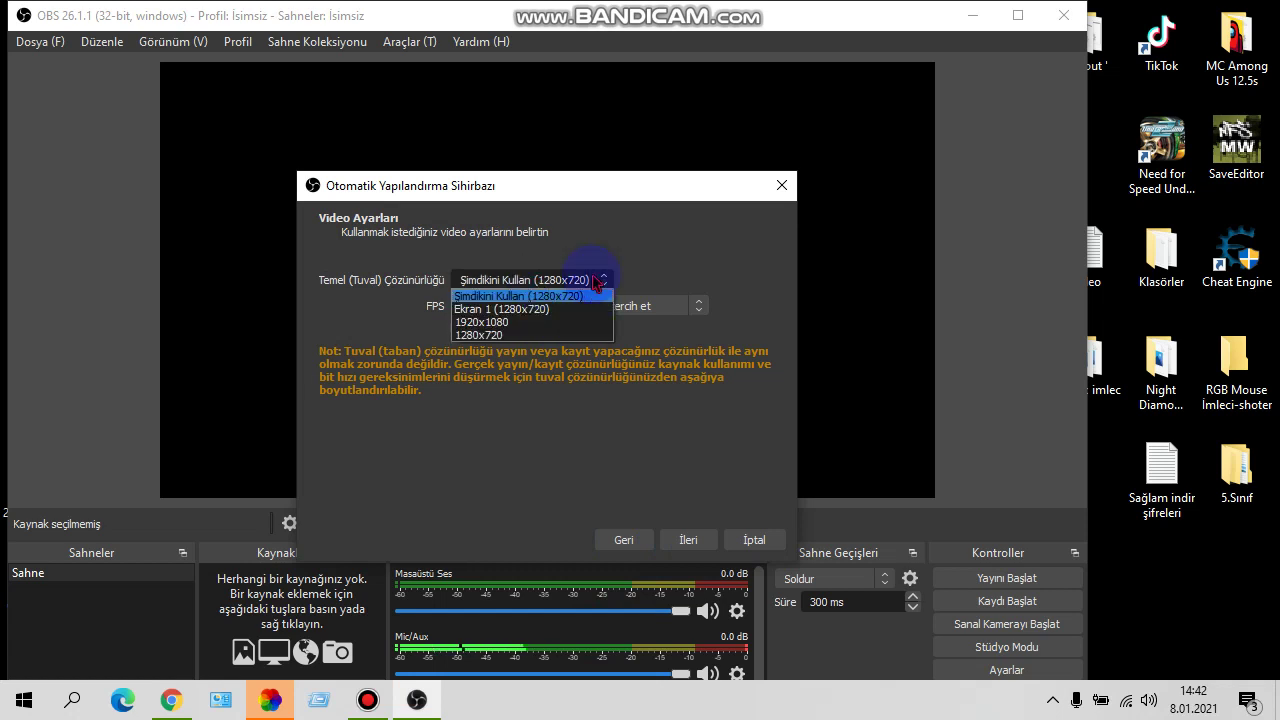
{"action": "left_click", "coordinate": [583, 290]}
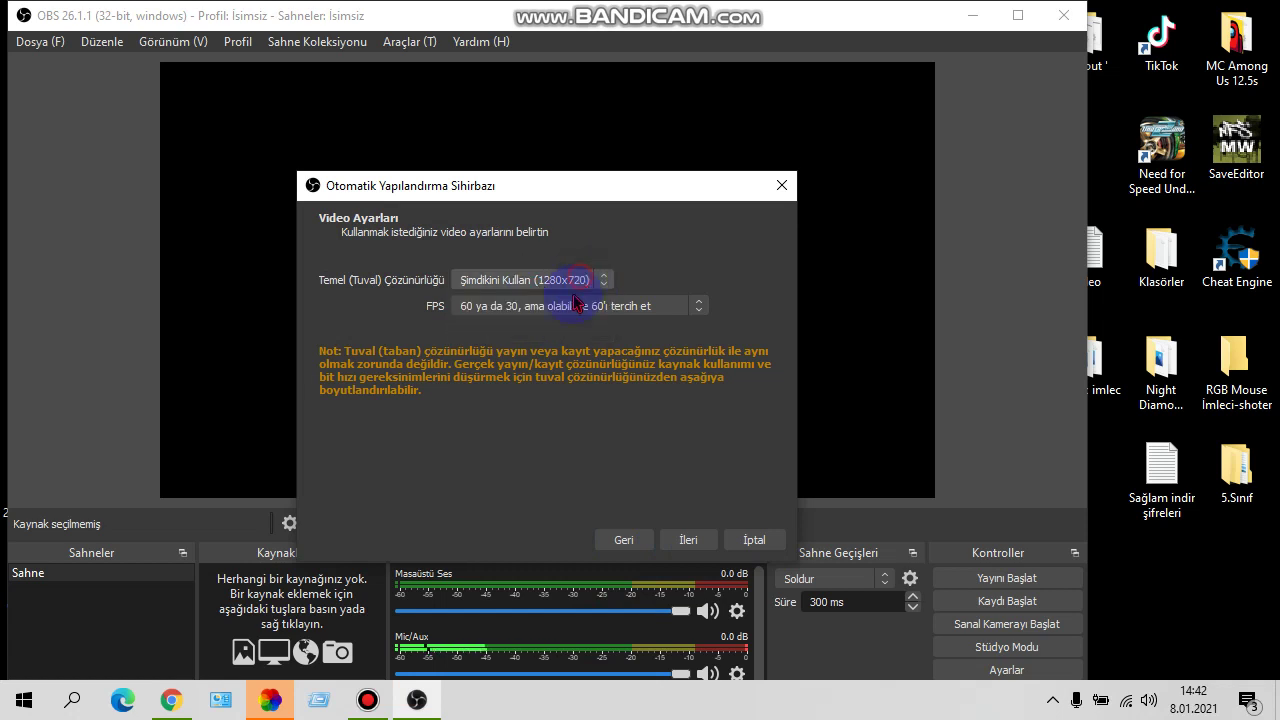
{"action": "left_click", "coordinate": [568, 305]}
{"action": "left_click", "coordinate": [575, 316]}
{"action": "left_click", "coordinate": [585, 306]}
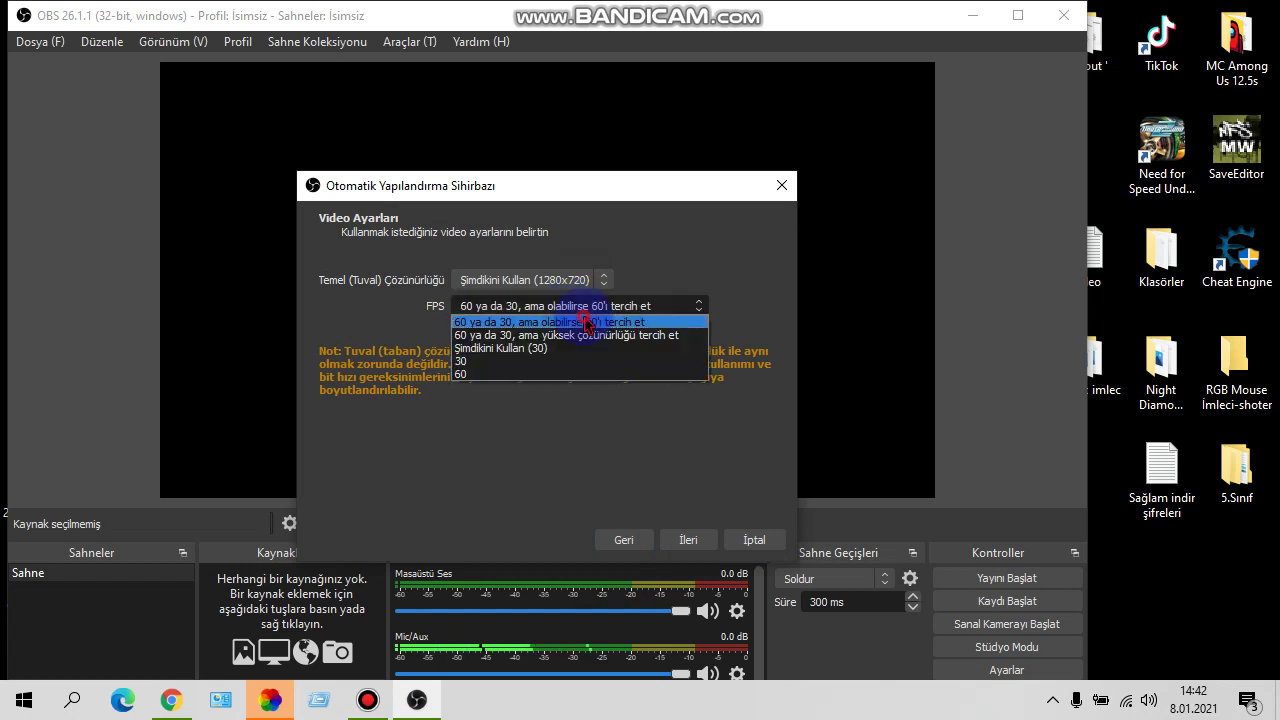
{"action": "left_click", "coordinate": [643, 323]}
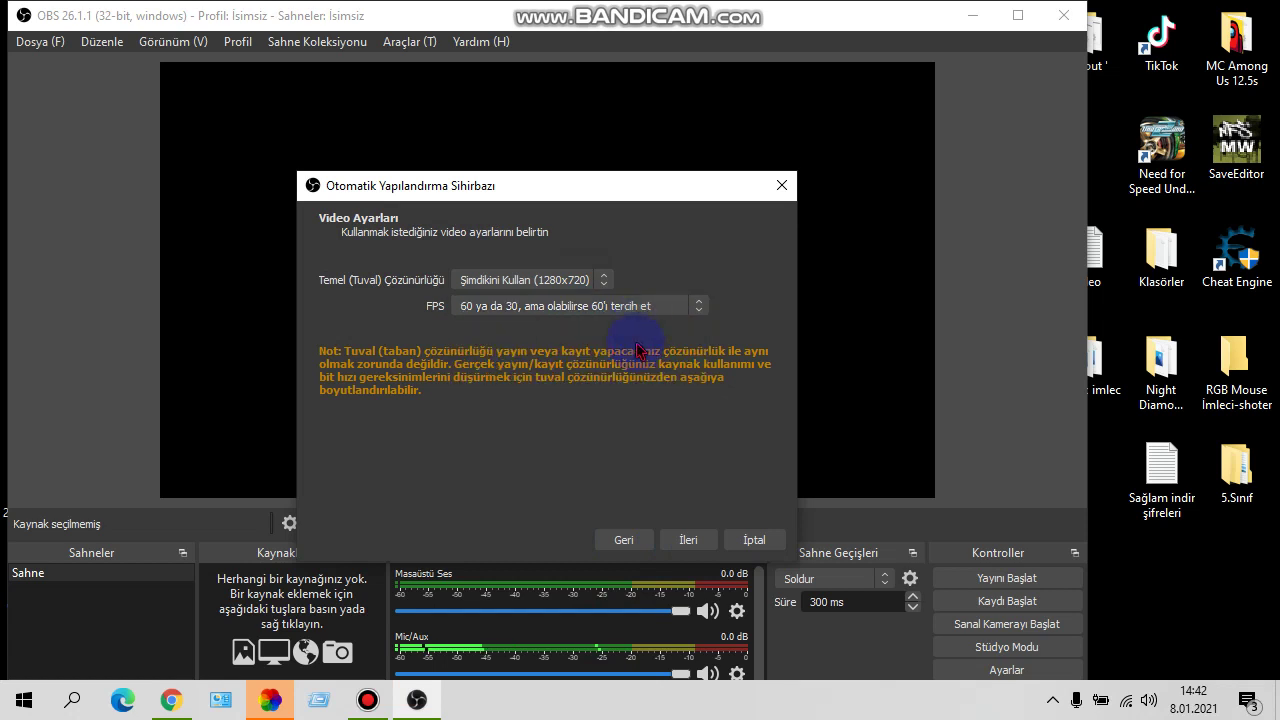
{"action": "left_click", "coordinate": [677, 541]}
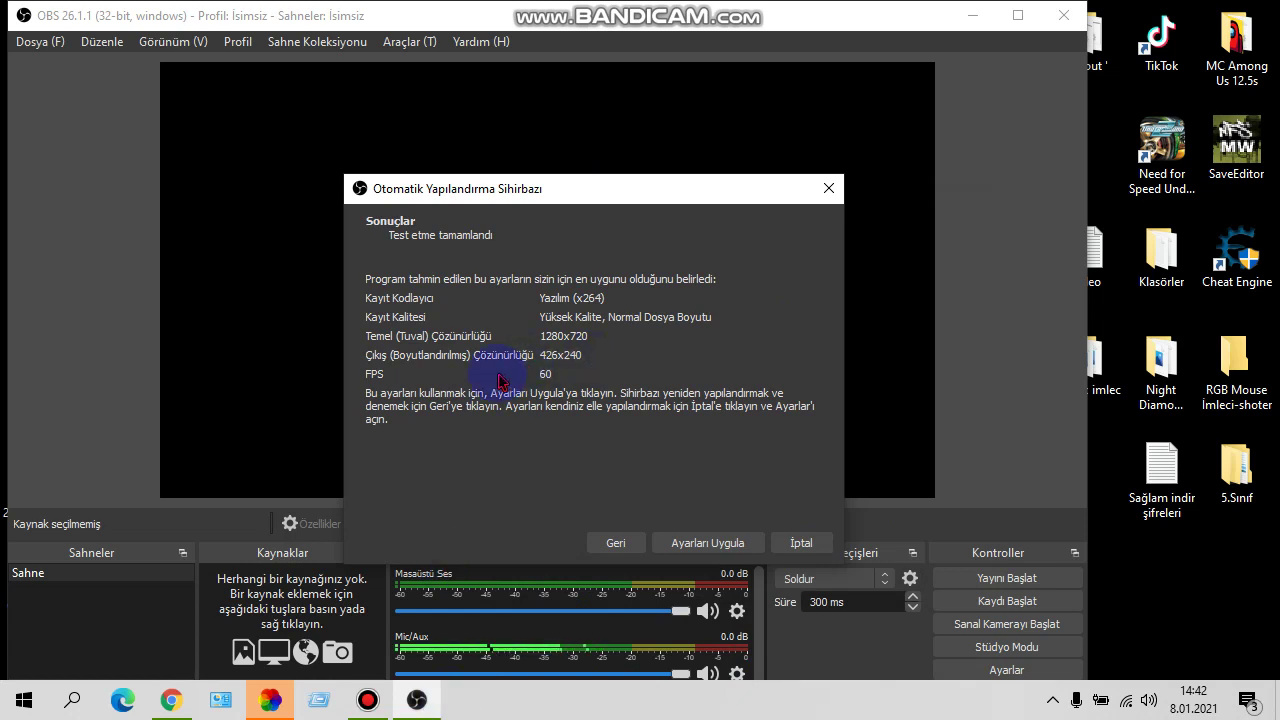
{"action": "left_click", "coordinate": [667, 547]}
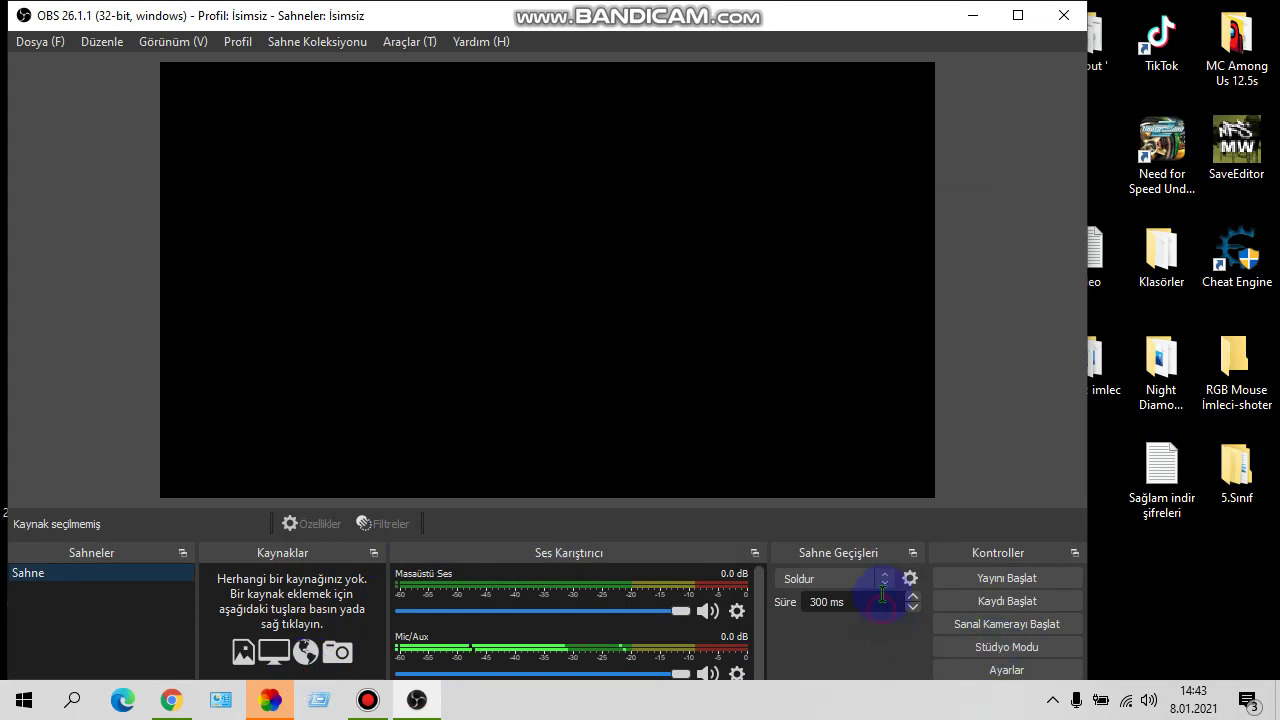
Review the available scene transition types and the transition duration, keeping Soldur as the transition
{"action": "left_click", "coordinate": [831, 603]}
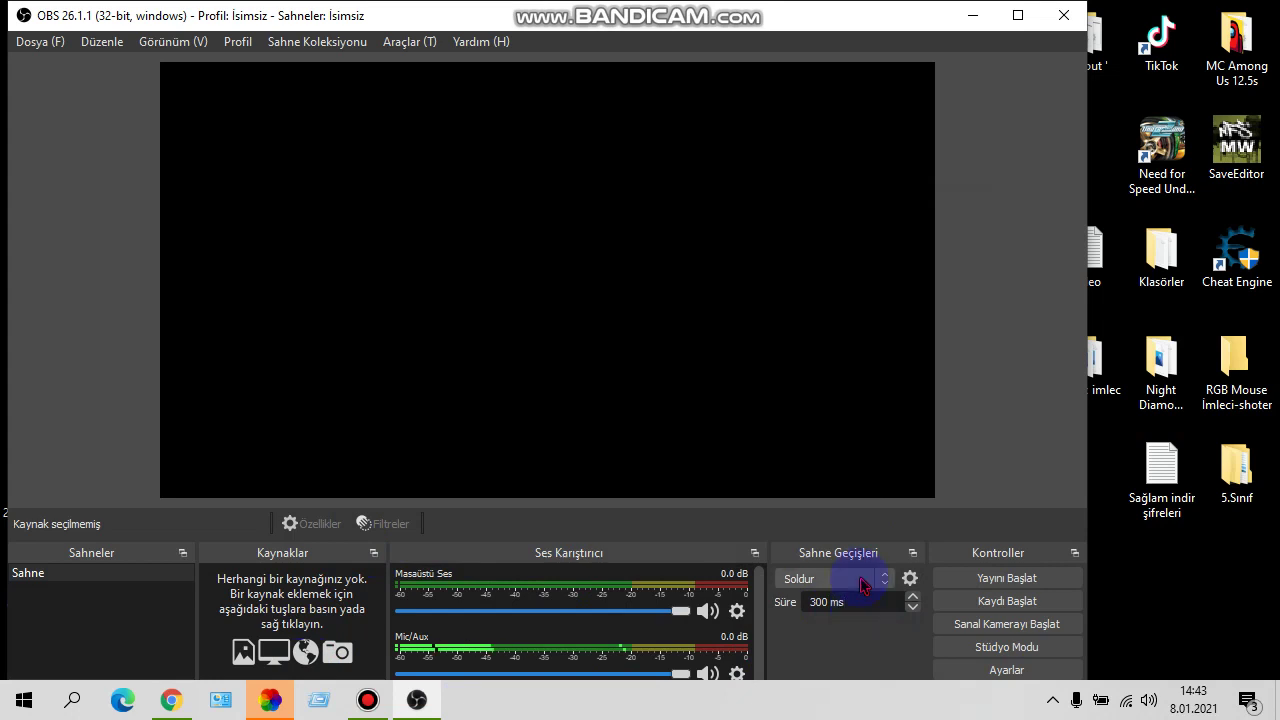
{"action": "left_click", "coordinate": [866, 580]}
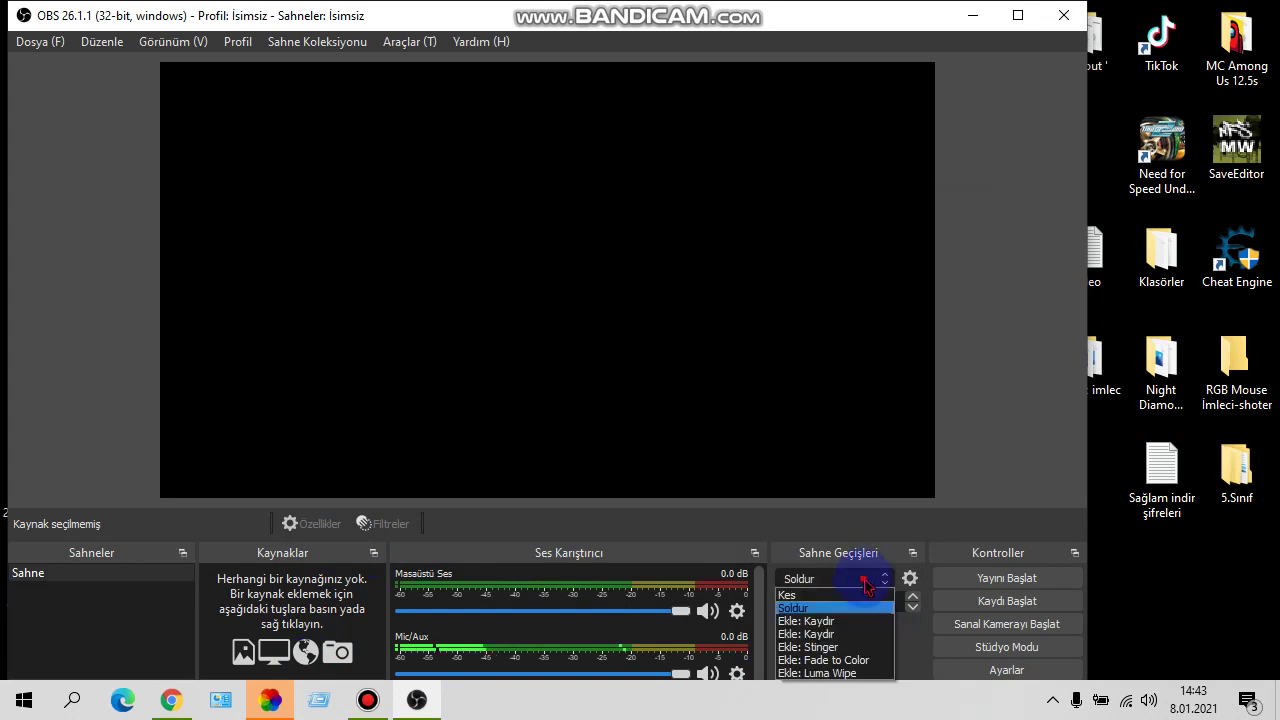
{"action": "left_click", "coordinate": [865, 606]}
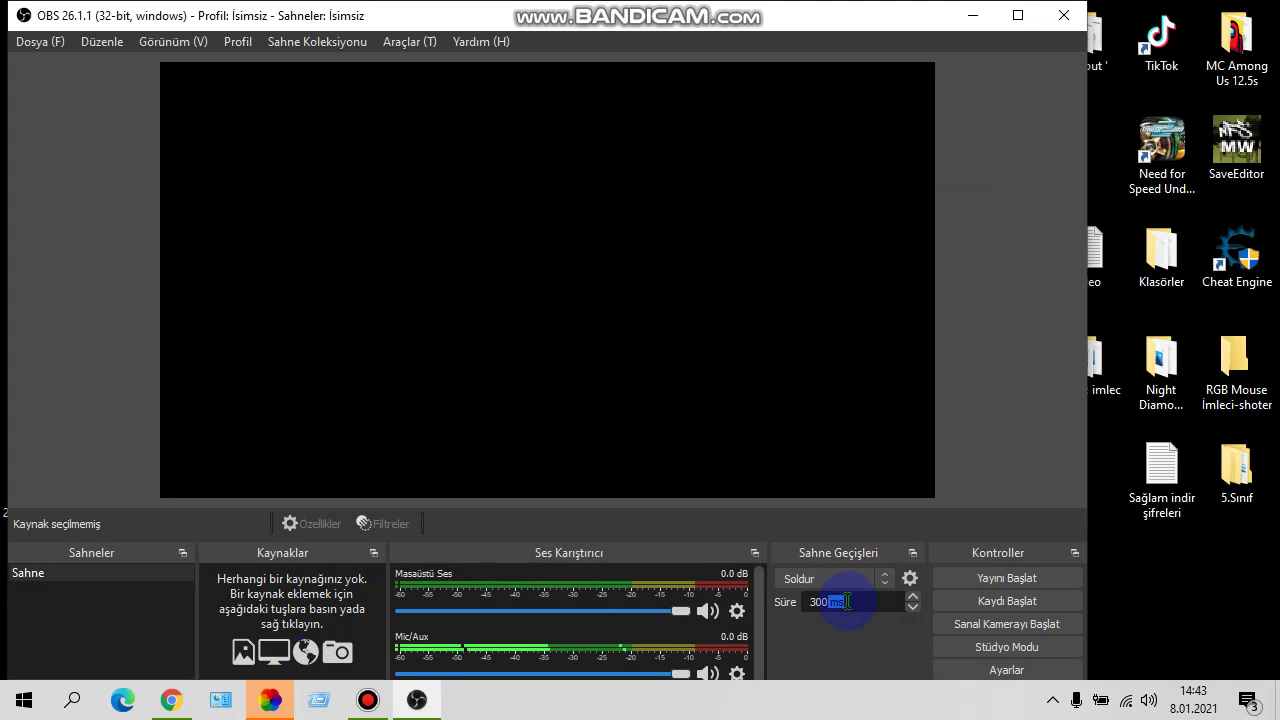
{"action": "left_click", "coordinate": [830, 662]}
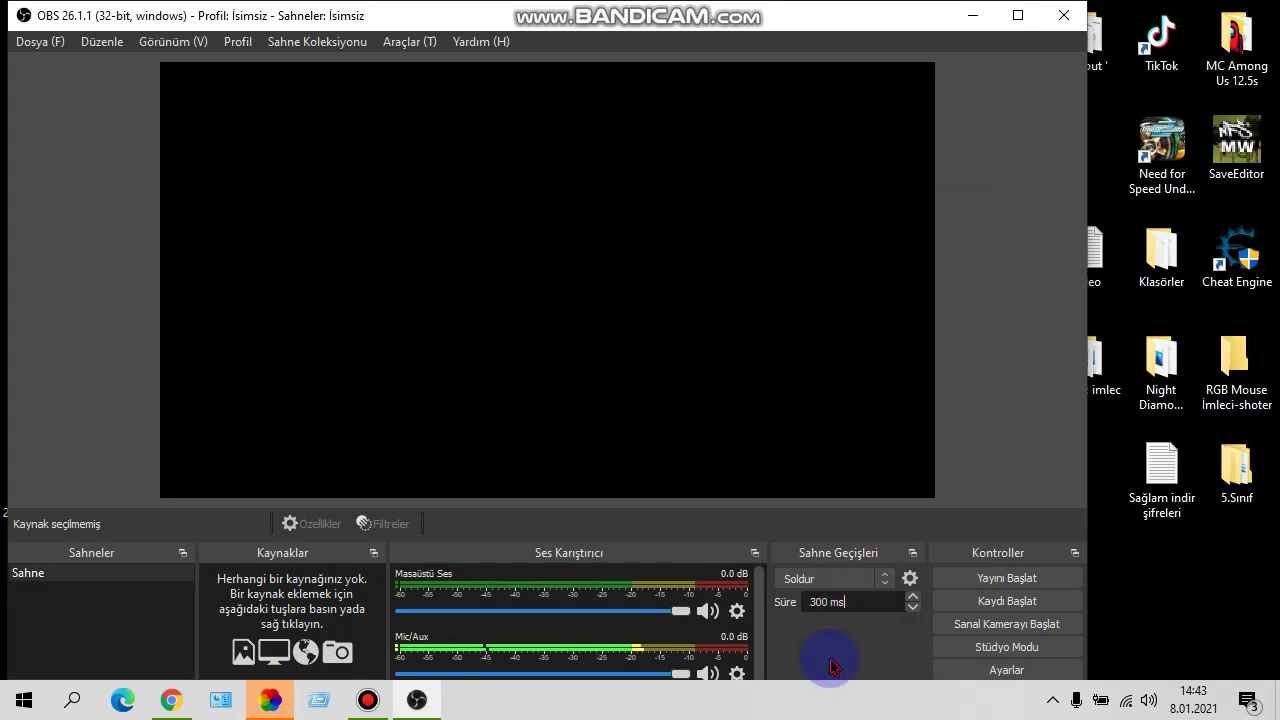